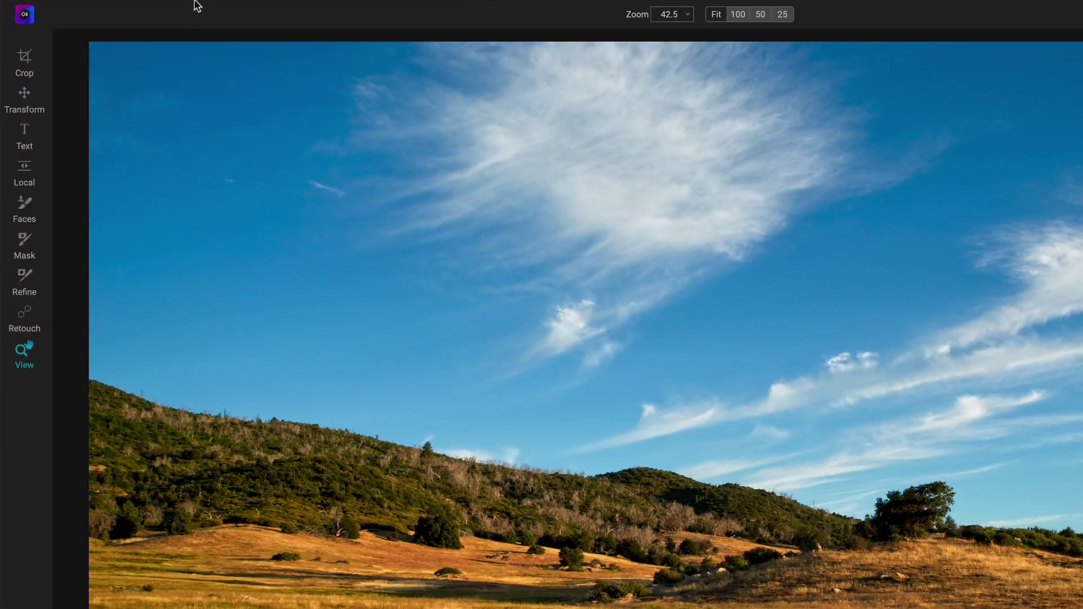
Open Keyboard Shortcuts from the Edit menu and browse the Default style's command list.
{"action": "left_click", "coordinate": [210, 10]}
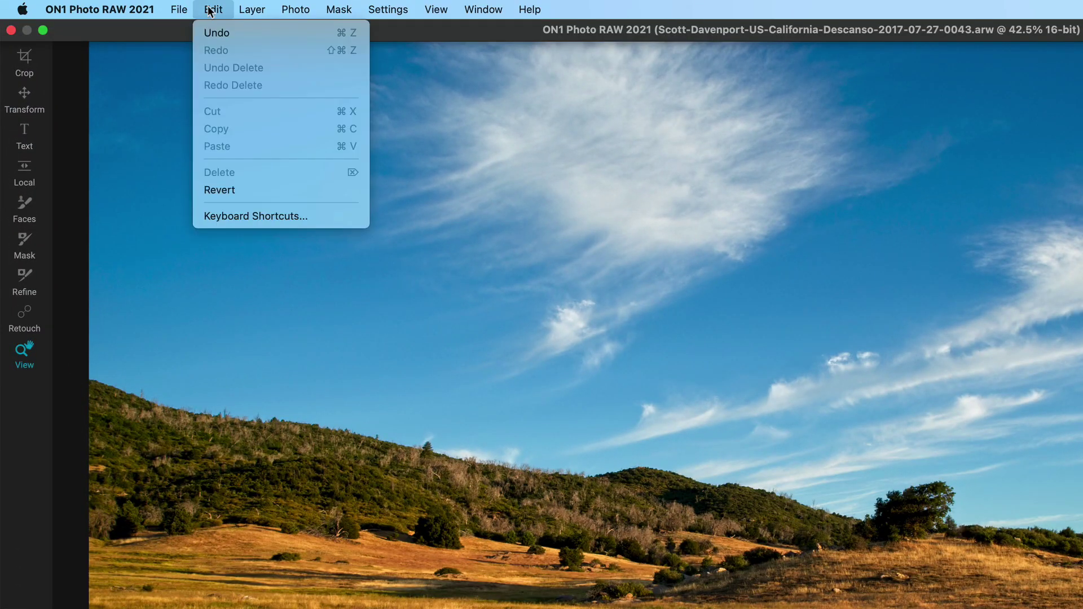
{"action": "left_click", "coordinate": [275, 217]}
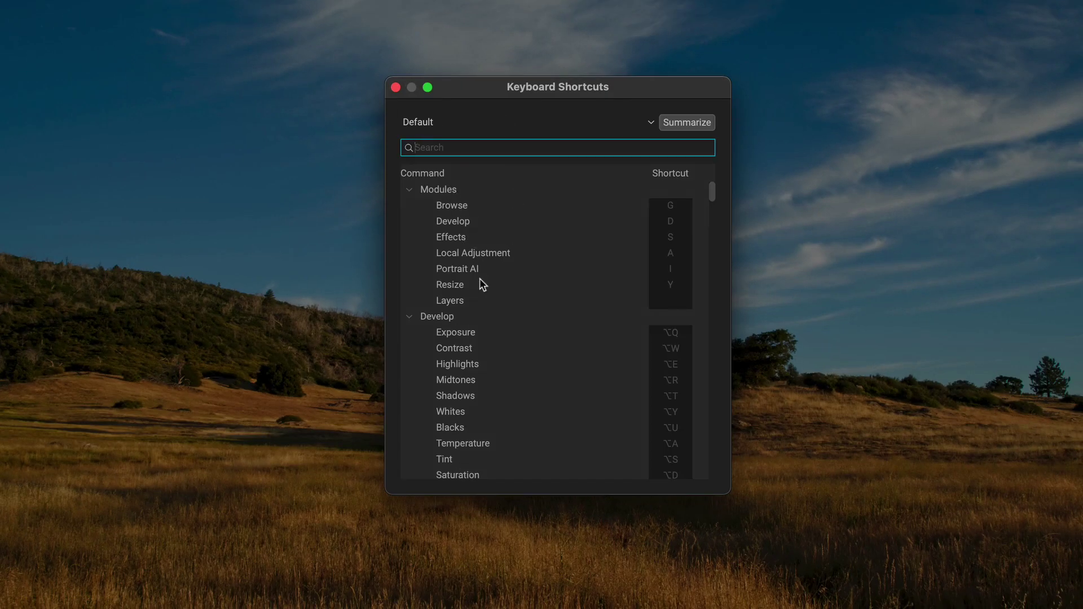
{"action": "scroll", "coordinate": [480, 279], "scroll_direction": "down", "scroll_amount": 5}
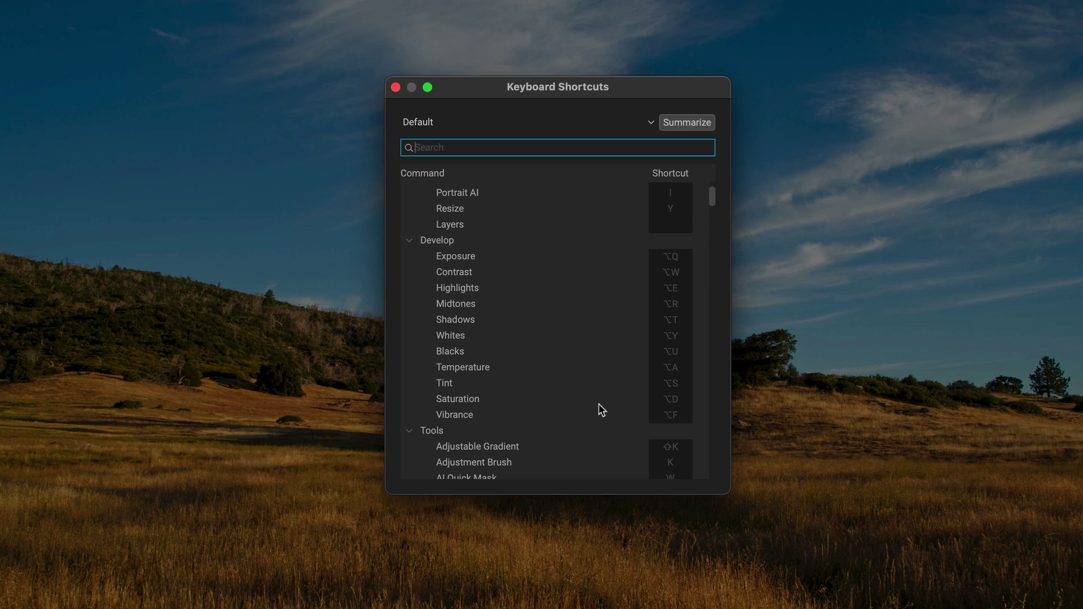
{"action": "scroll", "coordinate": [599, 406], "scroll_direction": "down", "scroll_amount": 15}
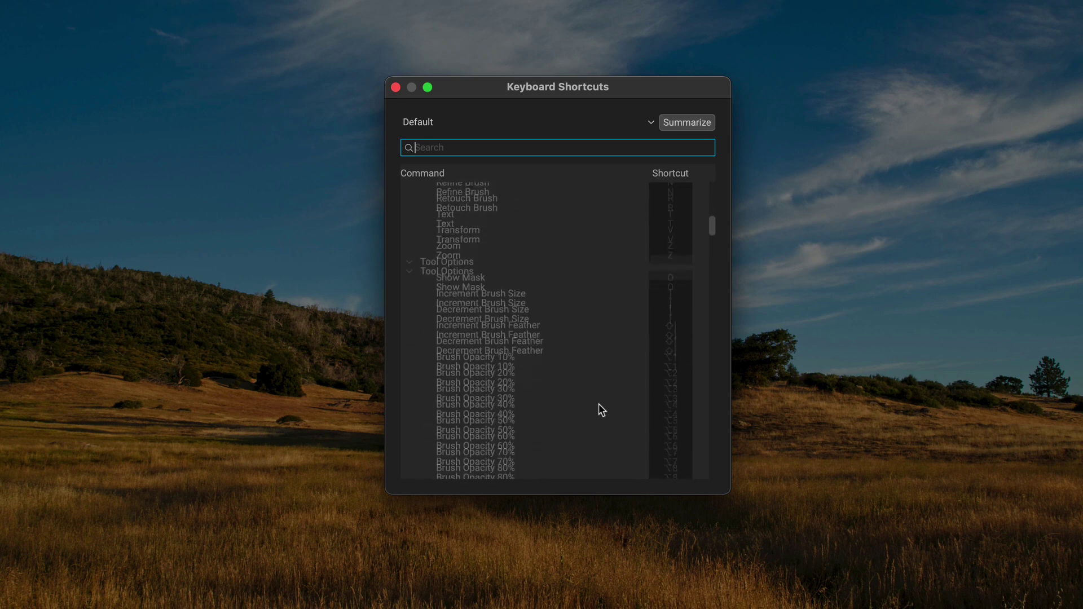
{"action": "scroll", "coordinate": [598, 404], "scroll_direction": "down", "scroll_amount": 10}
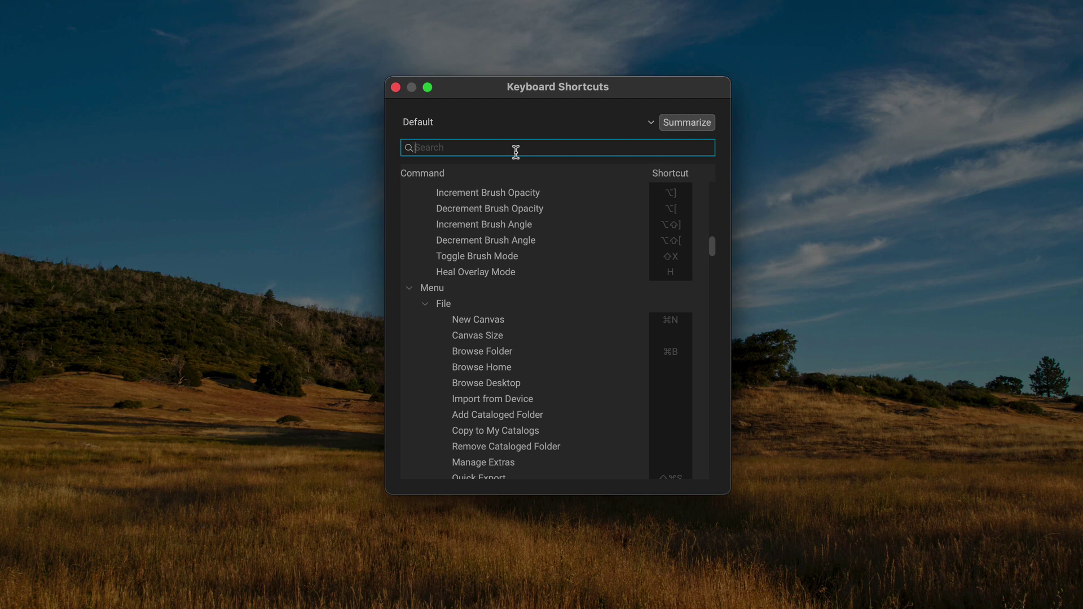
{"action": "type", "text": "view"}
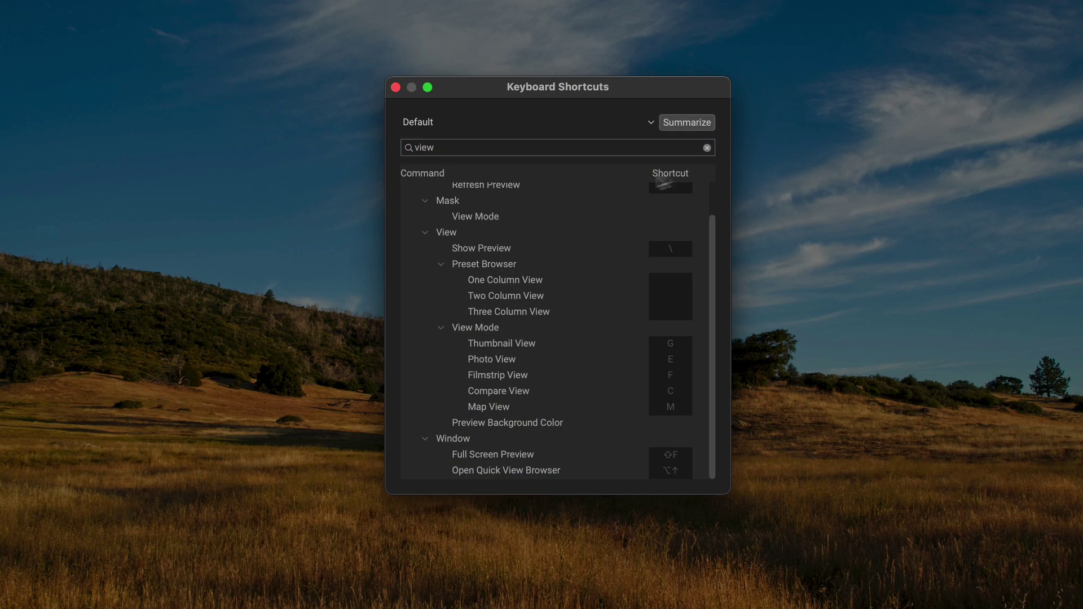
Clear the shortcut search, collapse the Photo group and scroll to Mask > View Mode.
{"action": "left_click", "coordinate": [707, 148]}
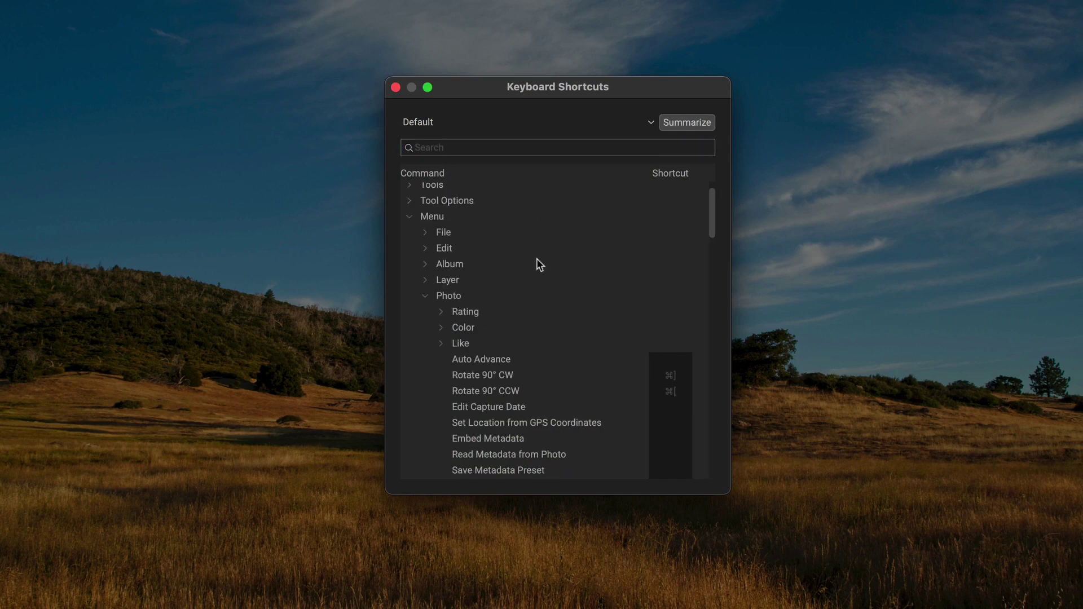
{"action": "left_click", "coordinate": [425, 295]}
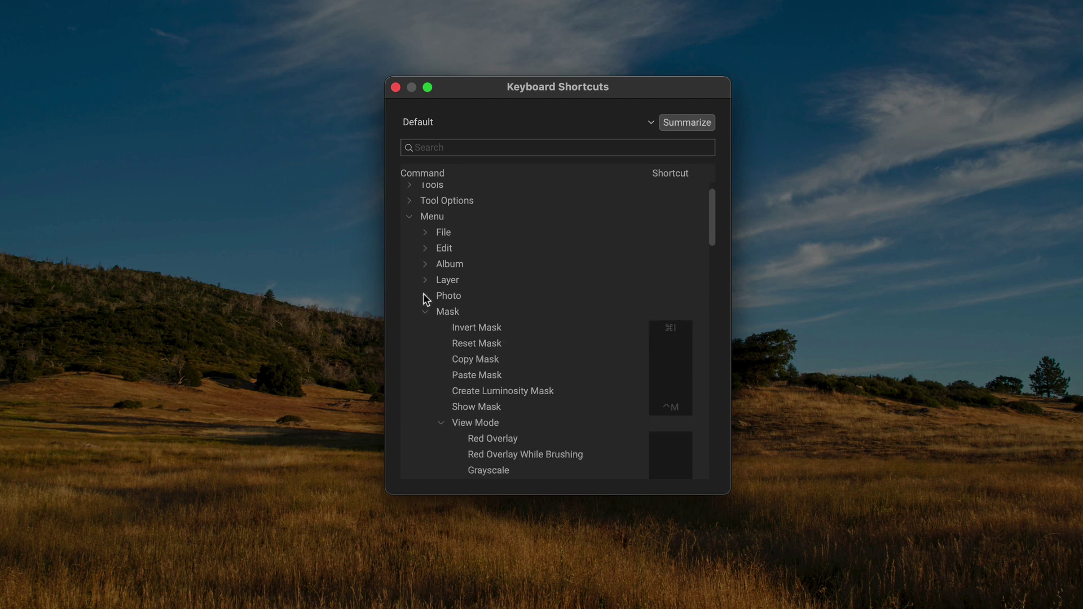
{"action": "scroll", "coordinate": [464, 409], "scroll_direction": "down", "scroll_amount": 5}
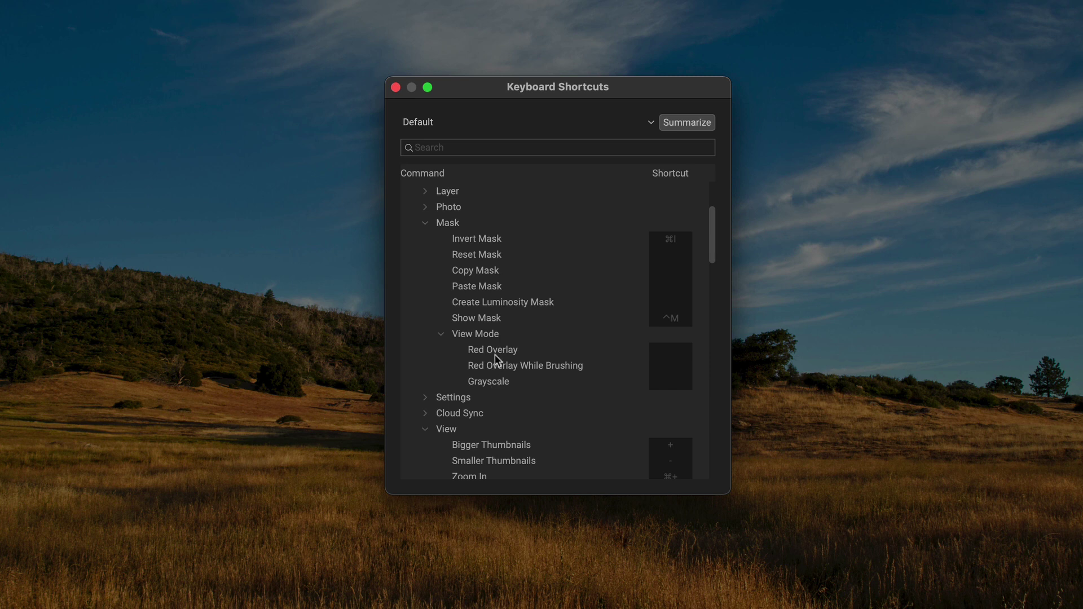
Create and save a new shortcut style named 'SDP' from the Red Overlay field, then confirm it in the style list.
{"action": "left_click", "coordinate": [672, 350]}
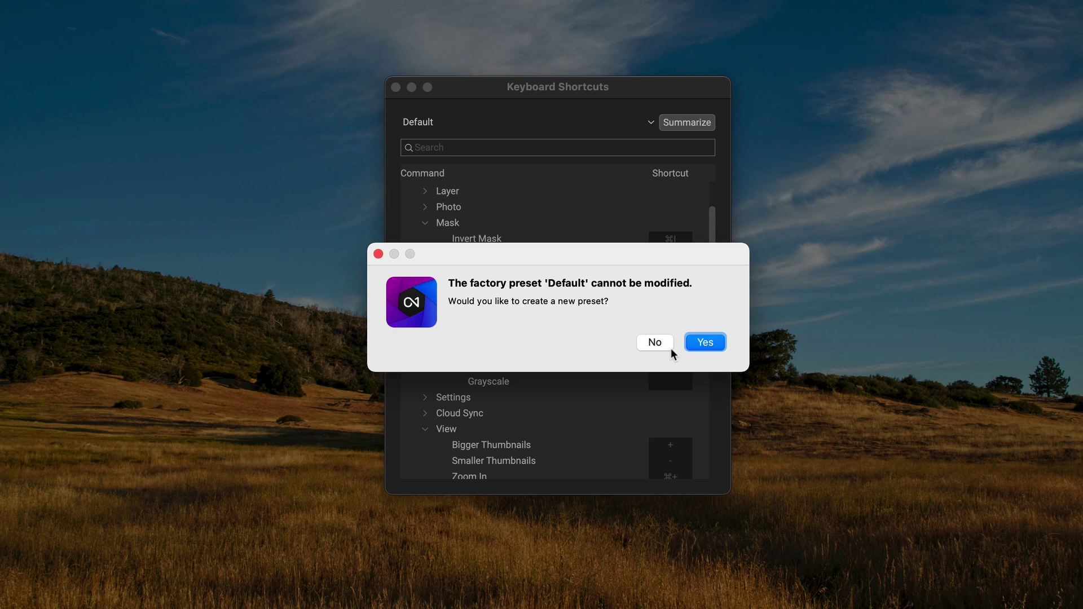
{"action": "left_click", "coordinate": [700, 344]}
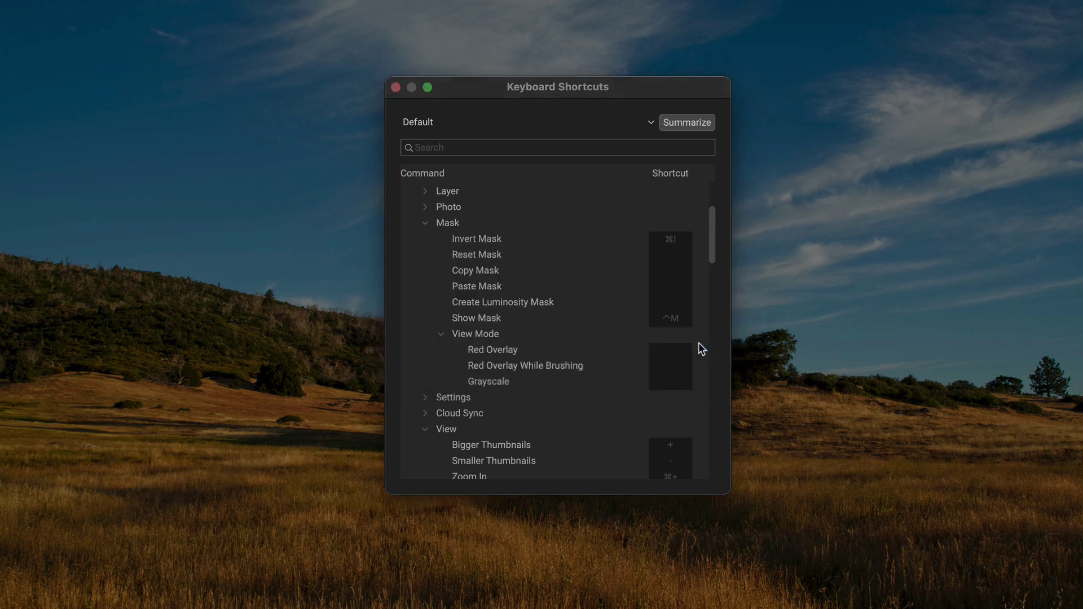
{"action": "type", "text": "SDP"}
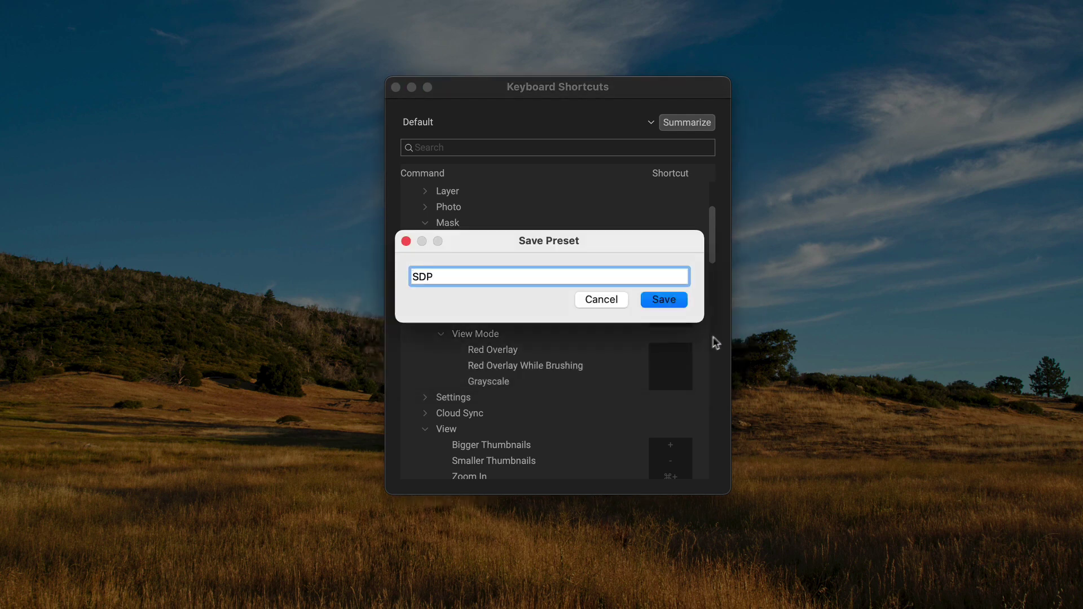
{"action": "left_click", "coordinate": [669, 301]}
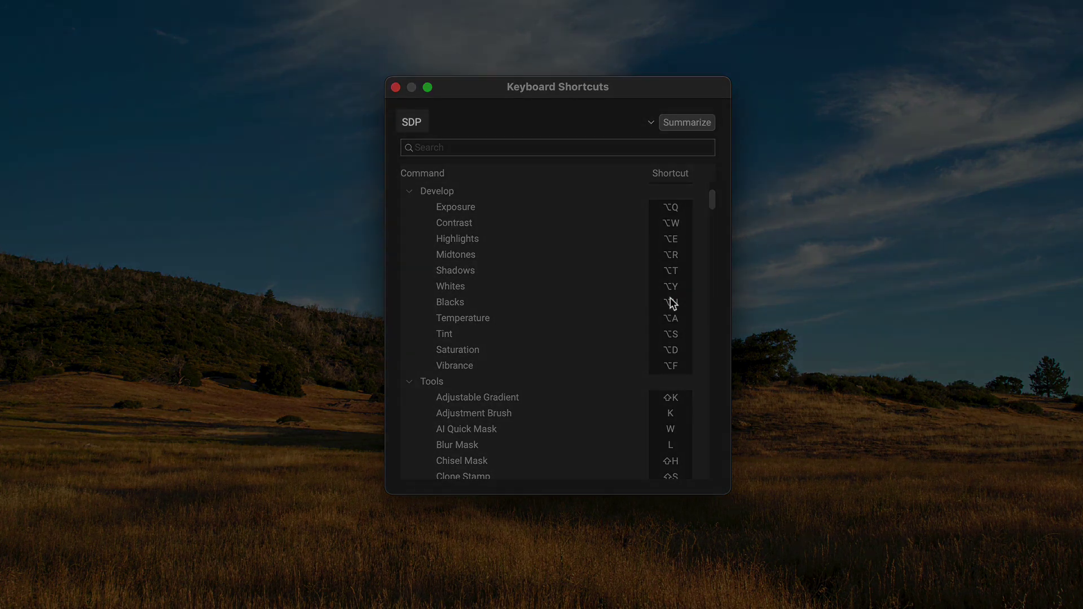
{"action": "left_click", "coordinate": [651, 122]}
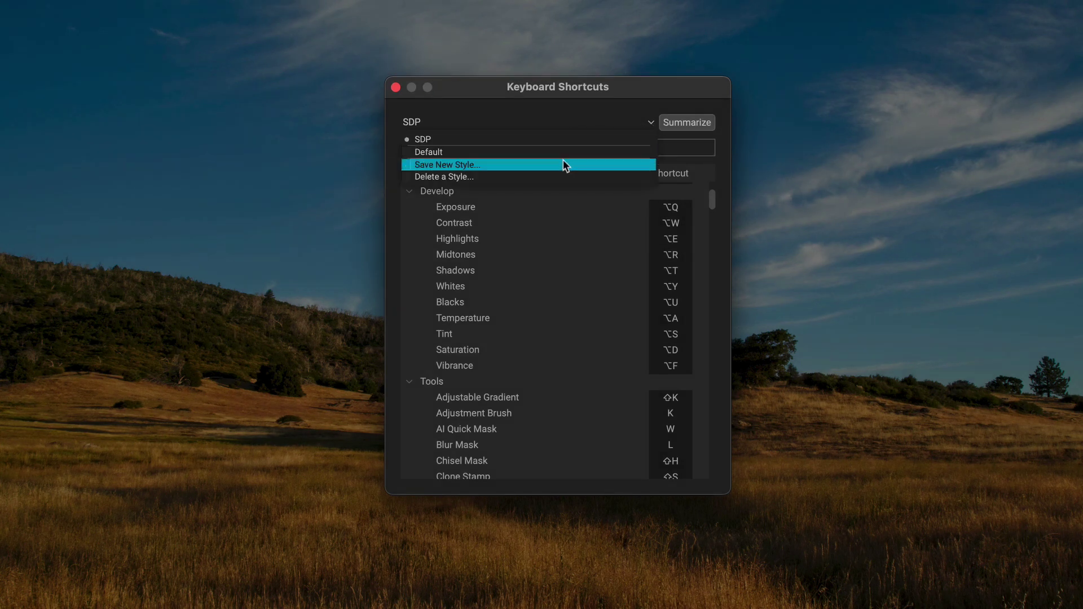
{"action": "left_click", "coordinate": [571, 121]}
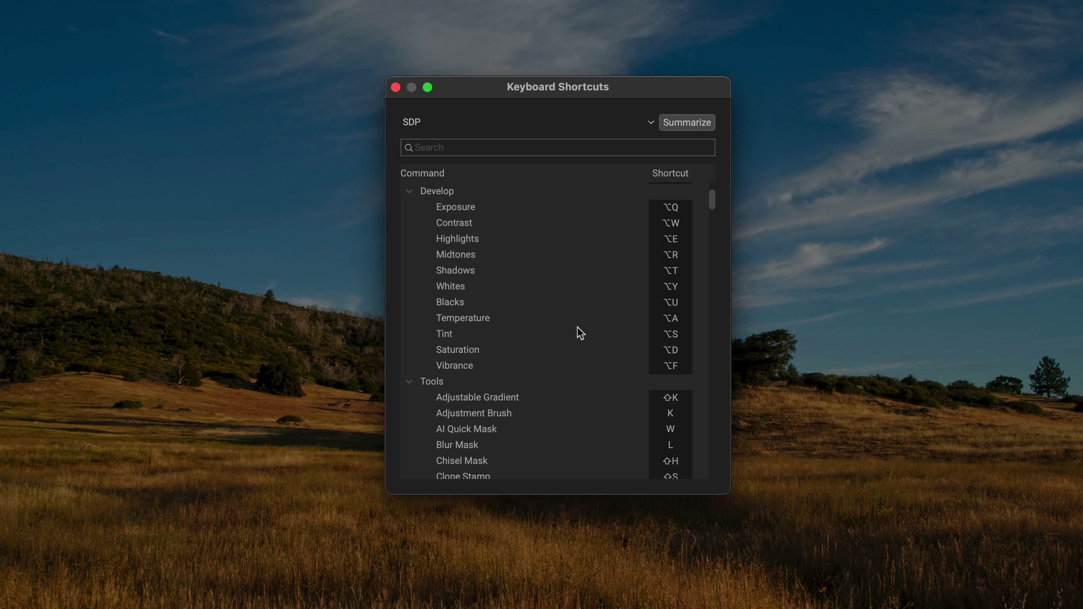
Collapse the Develop, Tools, Tool Options, File, Edit, Album, Layer and Photo groups to reveal Mask view modes.
{"action": "left_click", "coordinate": [409, 191]}
{"action": "left_click", "coordinate": [410, 207]}
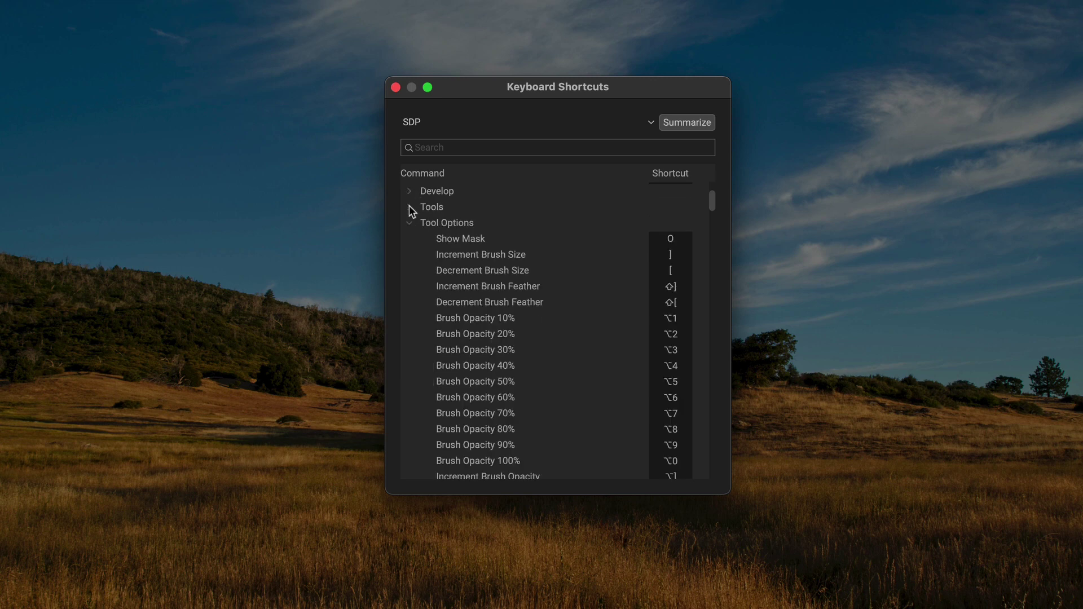
{"action": "left_click", "coordinate": [410, 223]}
{"action": "left_click", "coordinate": [425, 254]}
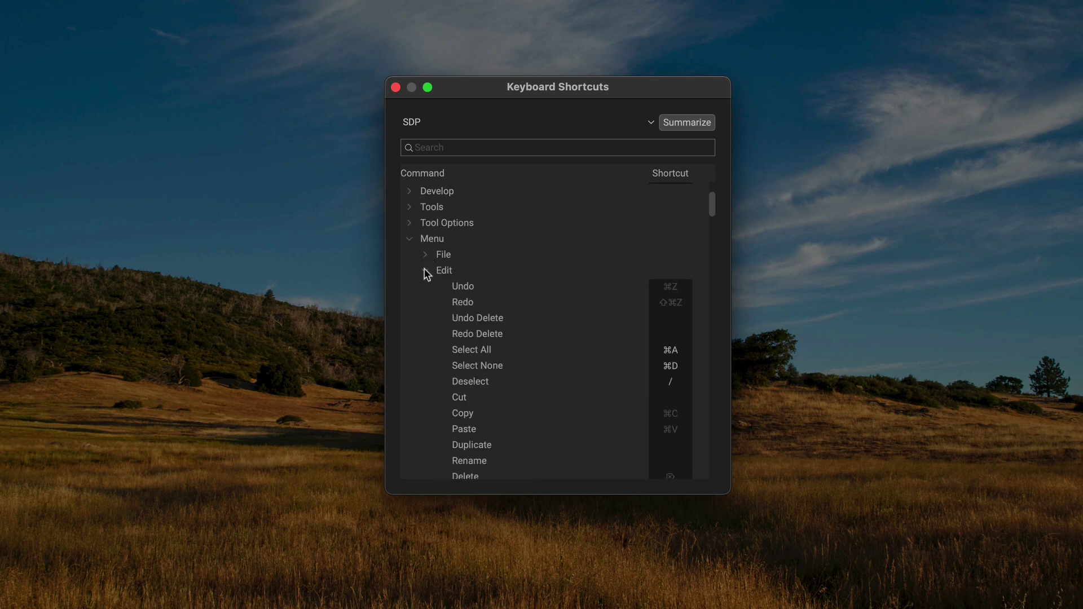
{"action": "left_click", "coordinate": [425, 271]}
{"action": "left_click", "coordinate": [426, 286]}
{"action": "left_click", "coordinate": [425, 302]}
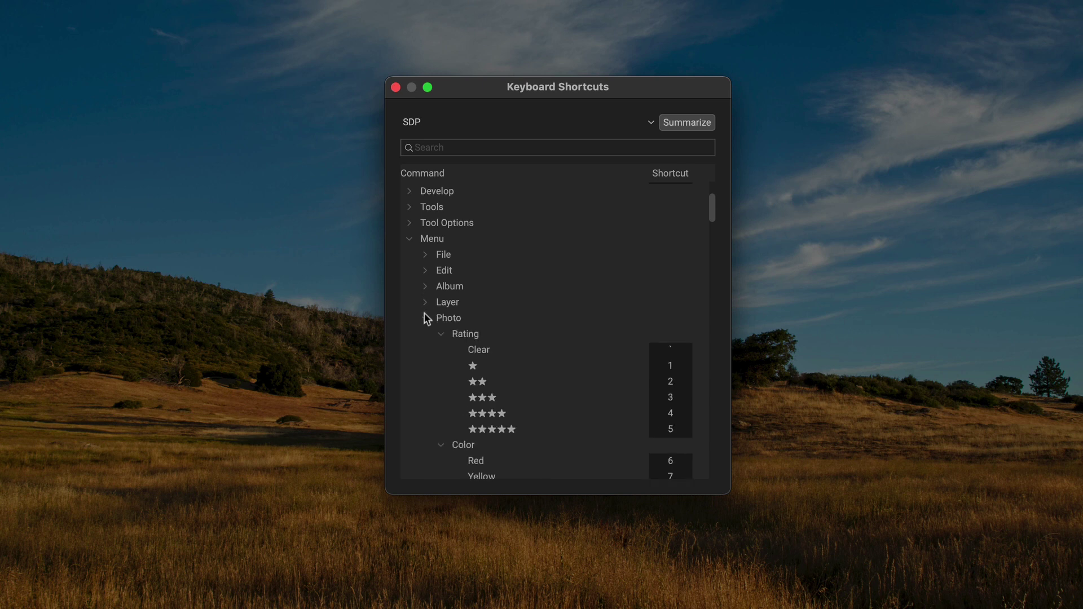
{"action": "left_click", "coordinate": [425, 318]}
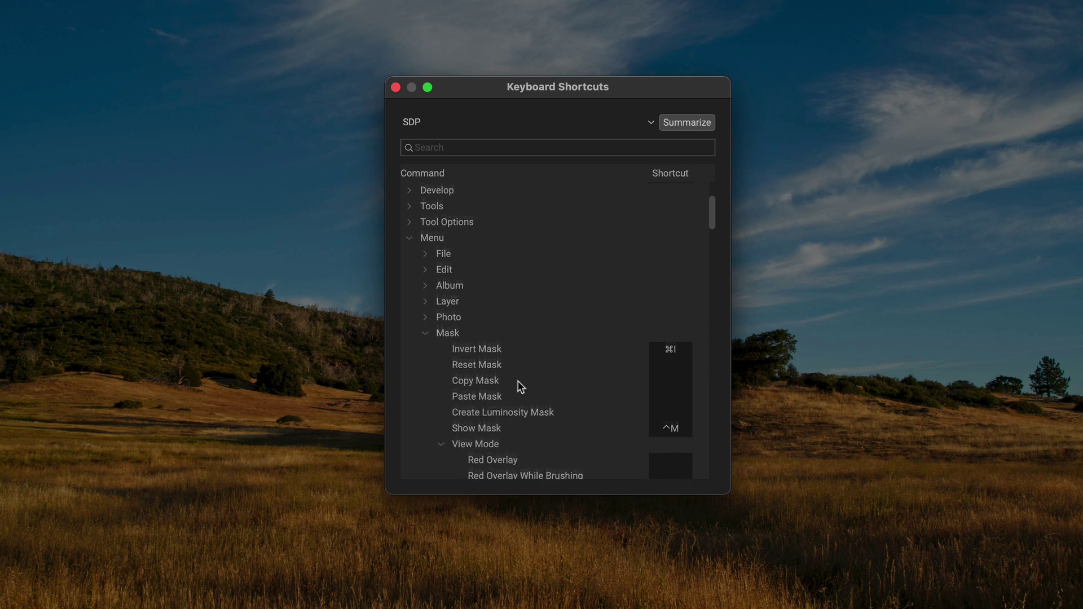
{"action": "scroll", "coordinate": [520, 382], "scroll_direction": "down", "scroll_amount": 3}
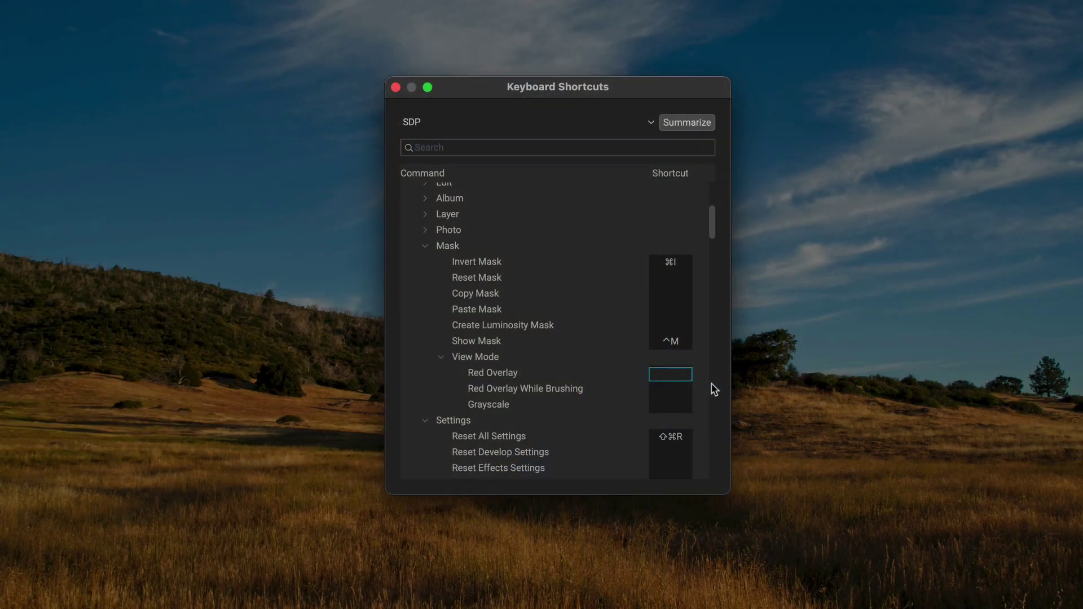
{"action": "key", "text": "o"}
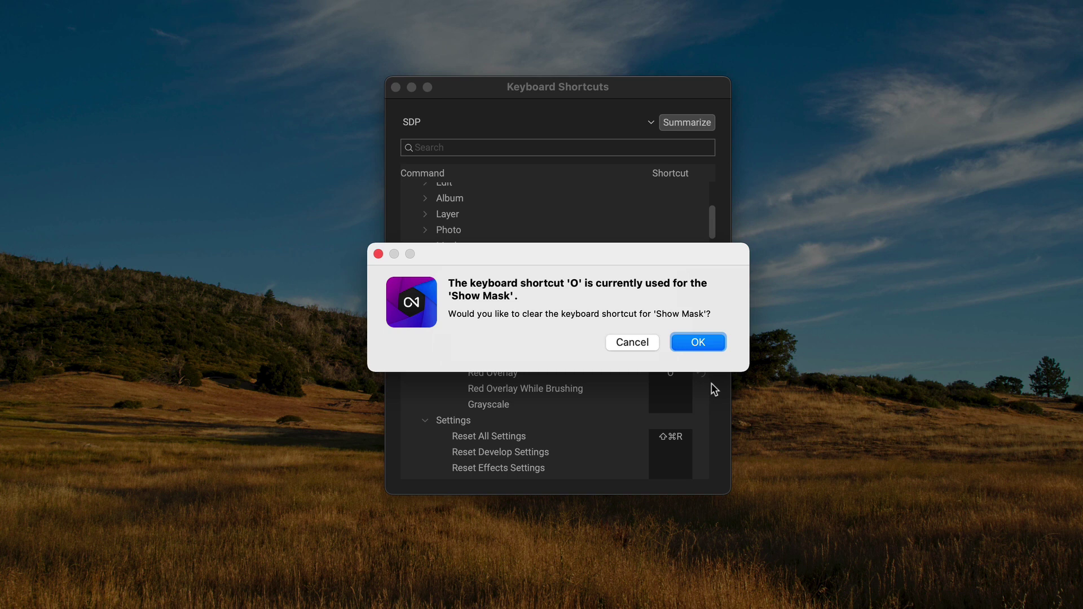
{"action": "left_click", "coordinate": [624, 340]}
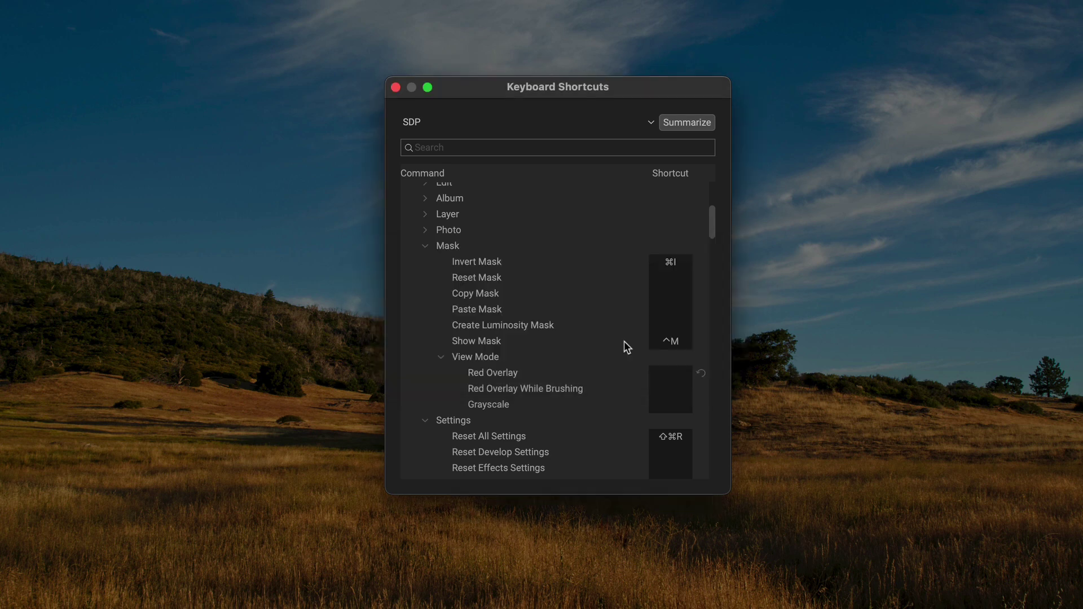
{"action": "left_click", "coordinate": [671, 373]}
Assign ⌘O to Red Overlay and ⌥O to Grayscale in the SDP style.
{"action": "key", "text": "super+o"}
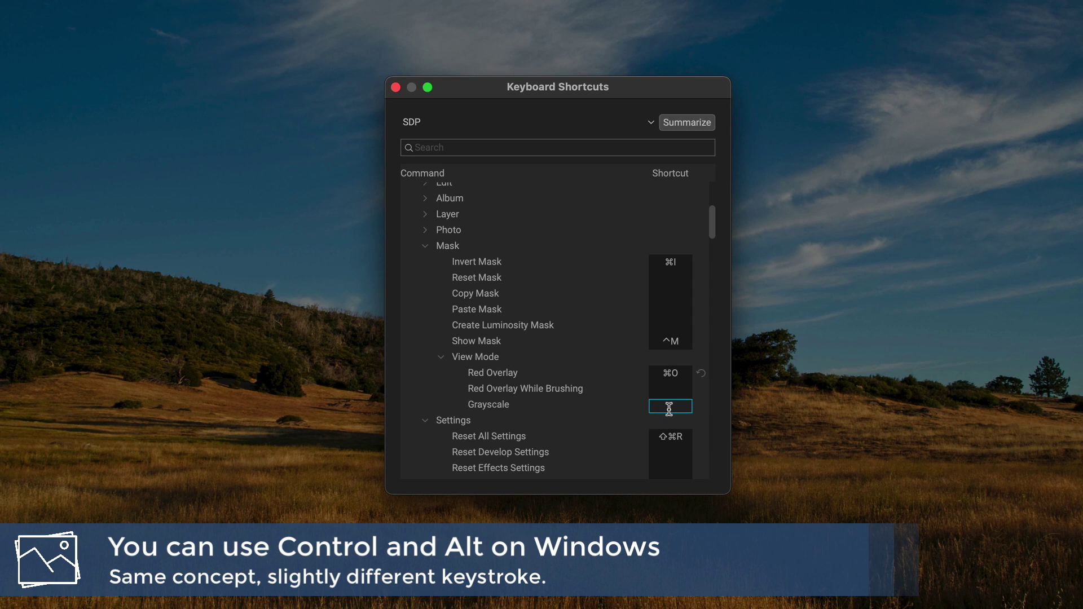
{"action": "key", "text": "alt+super"}
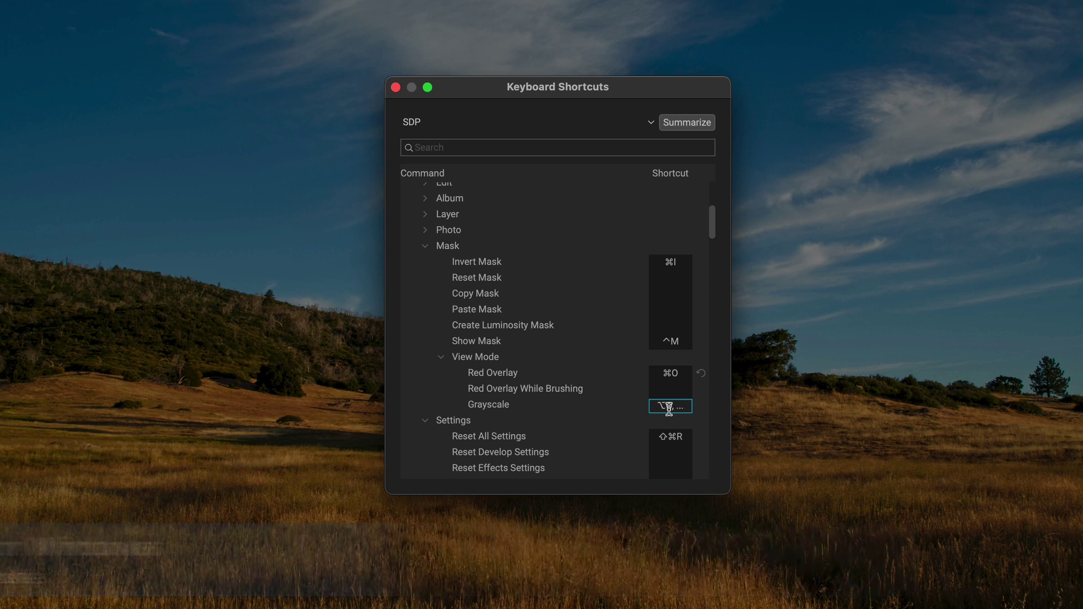
{"action": "key", "text": "alt+o"}
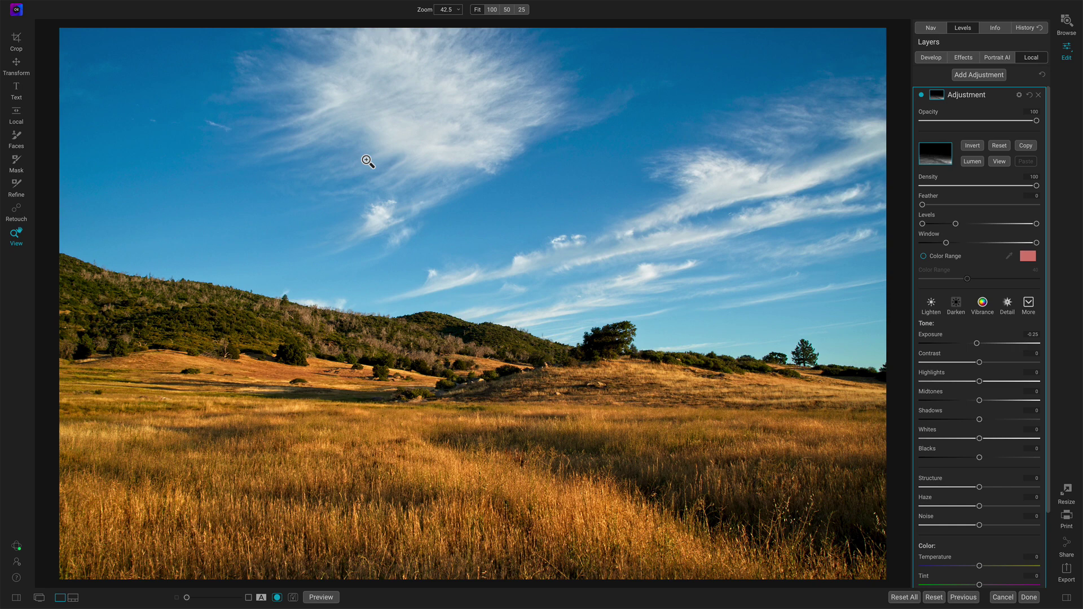
Toggle the landscape's mask between grayscale and red overlay views with the new shortcuts, ending on grayscale.
{"action": "key", "text": "alt+o"}
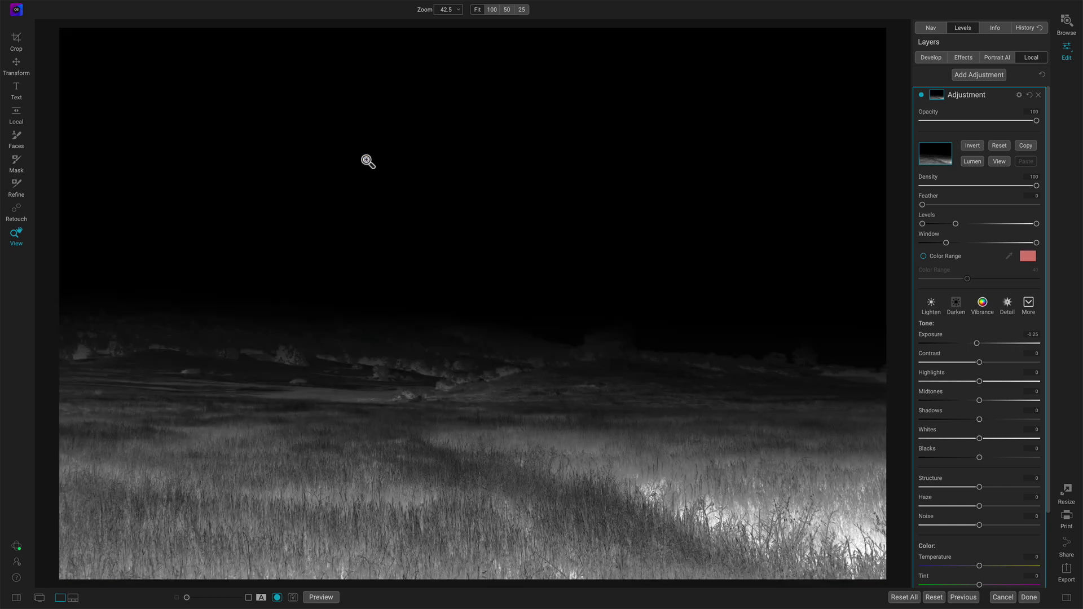
{"action": "key", "text": "alt+o"}
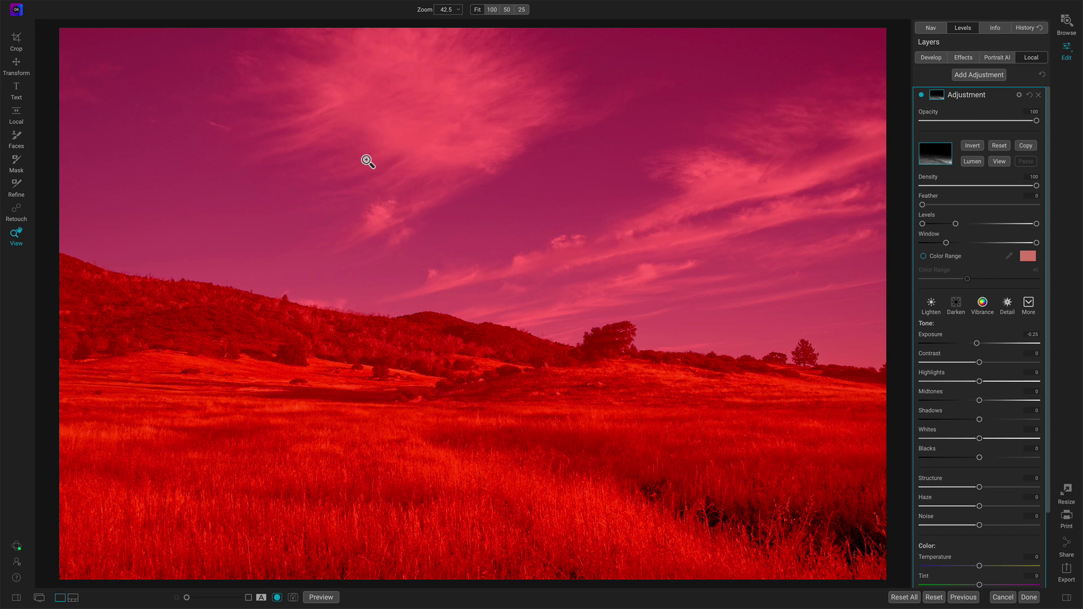
{"action": "key", "text": "alt+o"}
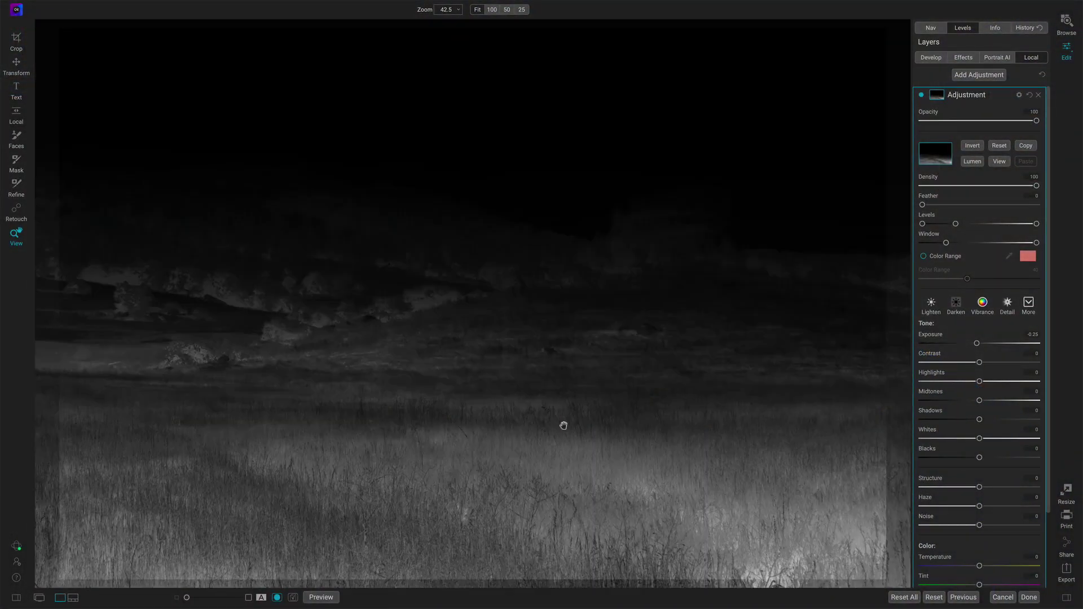
Zoom the grayscale mask to 100% and activate the Masking Brush with B.
{"action": "left_click", "coordinate": [447, 385]}
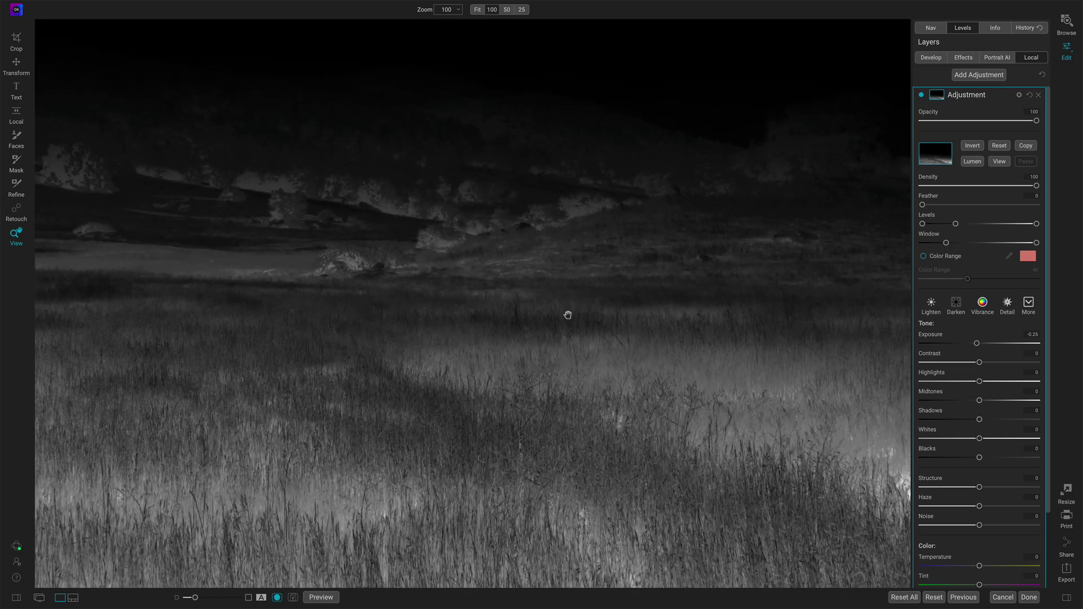
{"action": "key", "text": "b"}
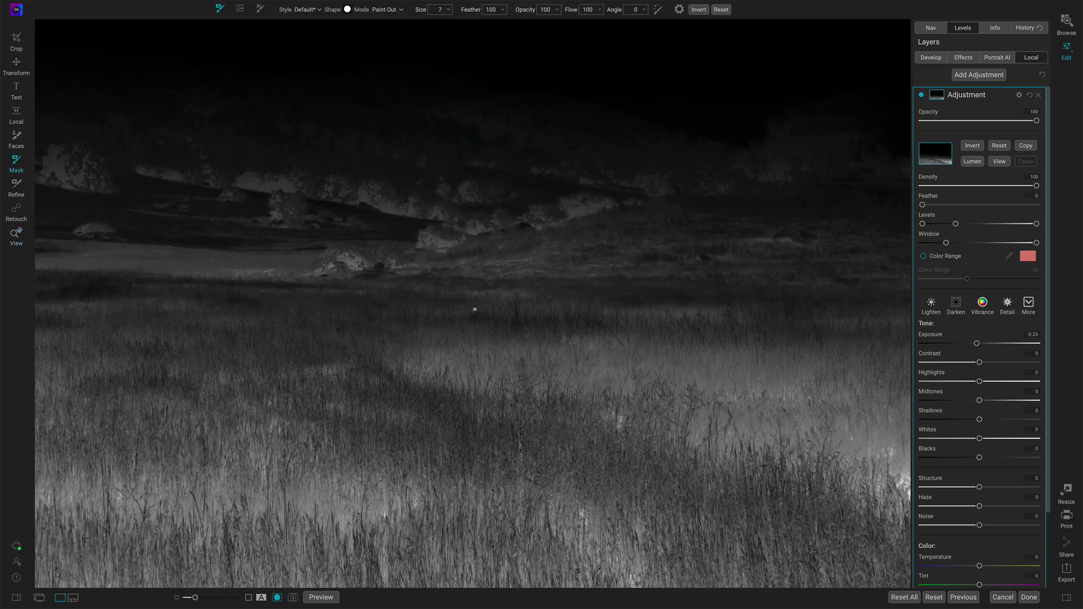